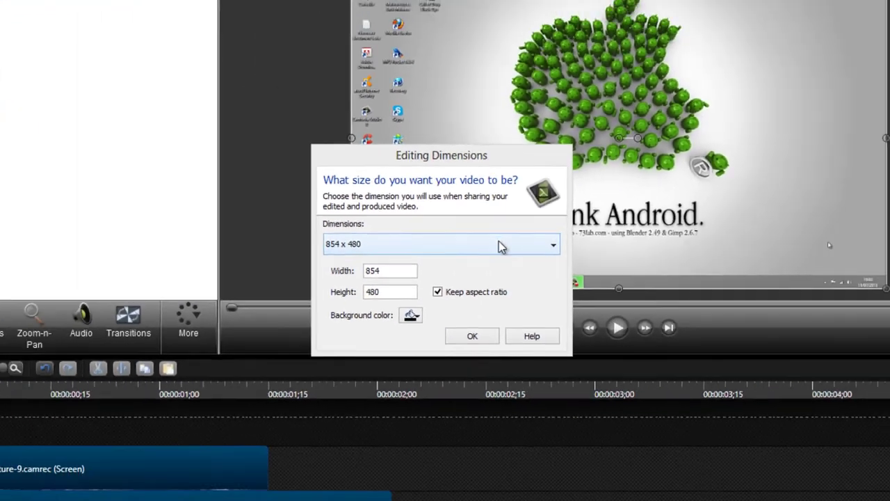
# - Set the project's editing dimensions to the 1280 x 720 YouTube & Screencast (16:9) size and dismiss the upgrade notice
pyautogui.click(495, 239)
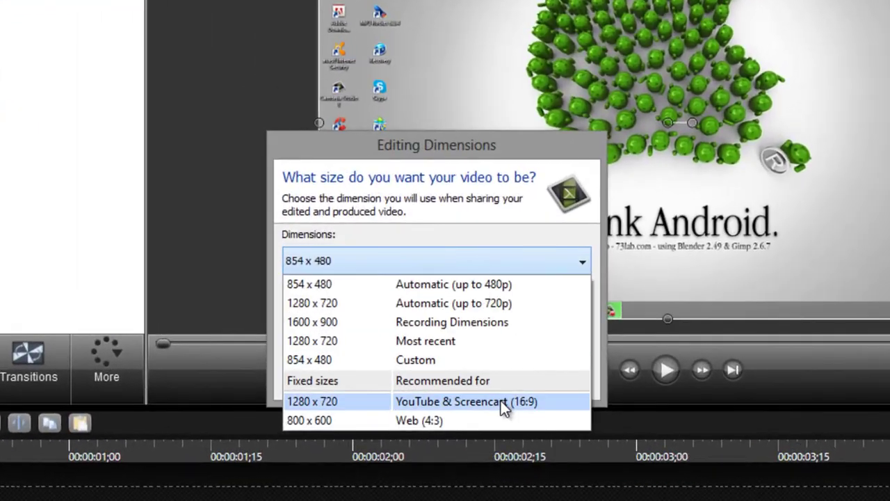
pyautogui.click(370, 407)
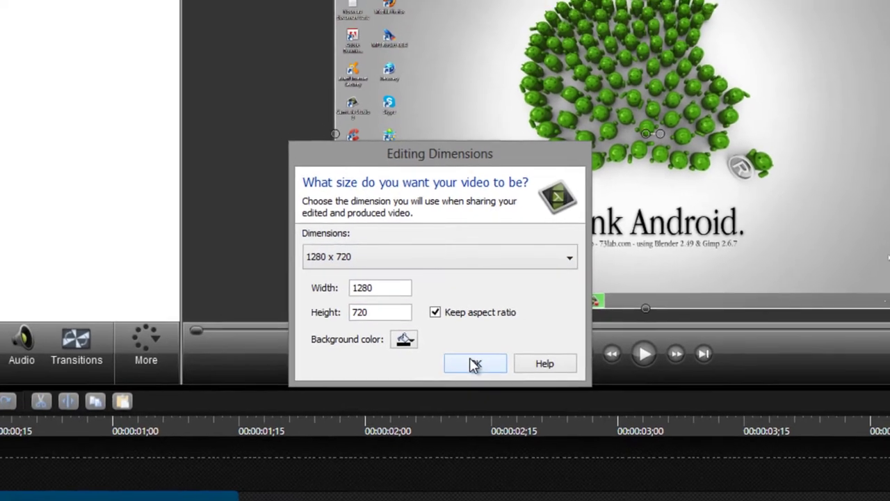
pyautogui.click(473, 378)
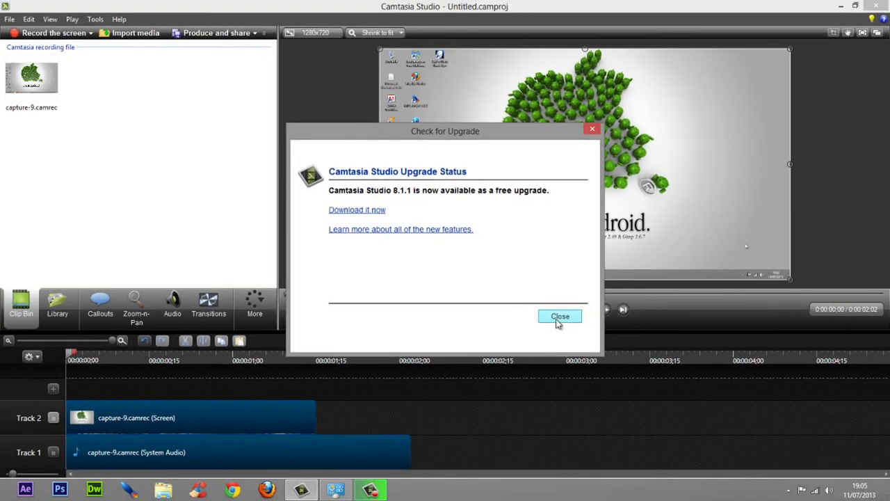
pyautogui.click(574, 330)
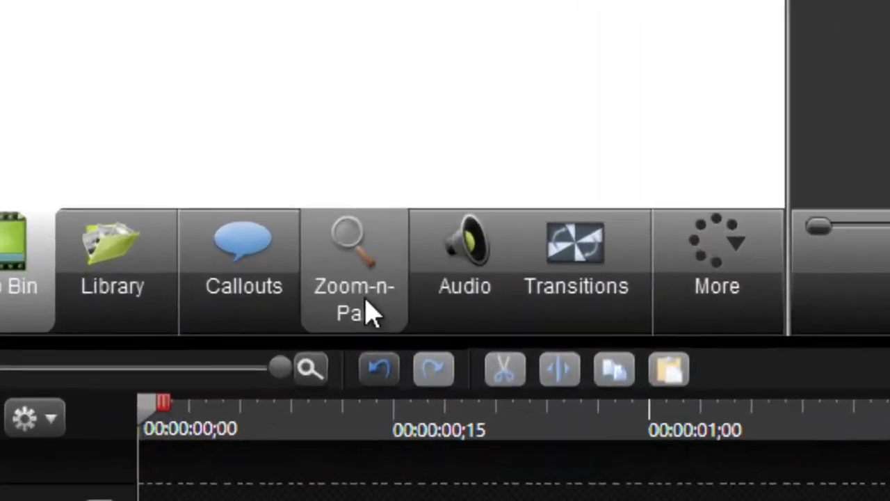
# - Shrink the screen clip on the canvas to about 55% scale with Zoom-n-Pan open and move it toward the centre
pyautogui.click(141, 320)
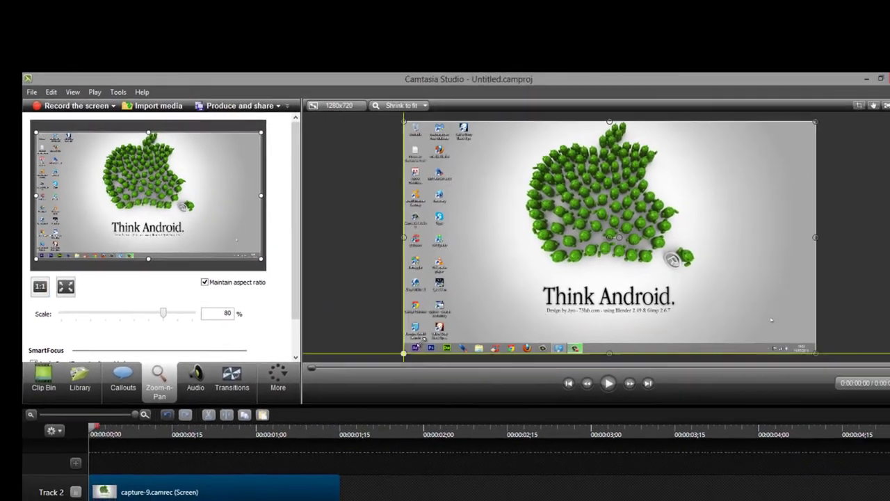
pyautogui.moveTo(445, 372); pyautogui.dragTo(597, 251)
pyautogui.moveTo(541, 203); pyautogui.dragTo(590, 218)
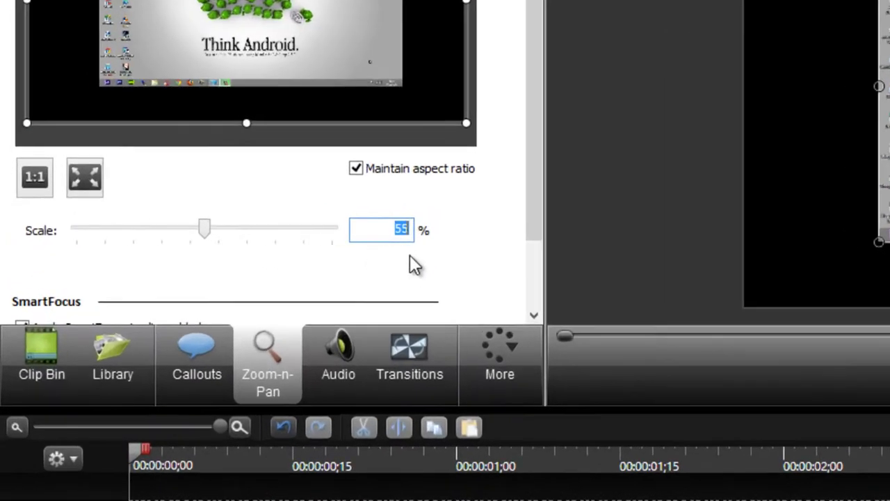
# - Set the Zoom-n-Pan scale to 80% and reposition the zoom frame so it lines up with the screen clip
pyautogui.write('80')
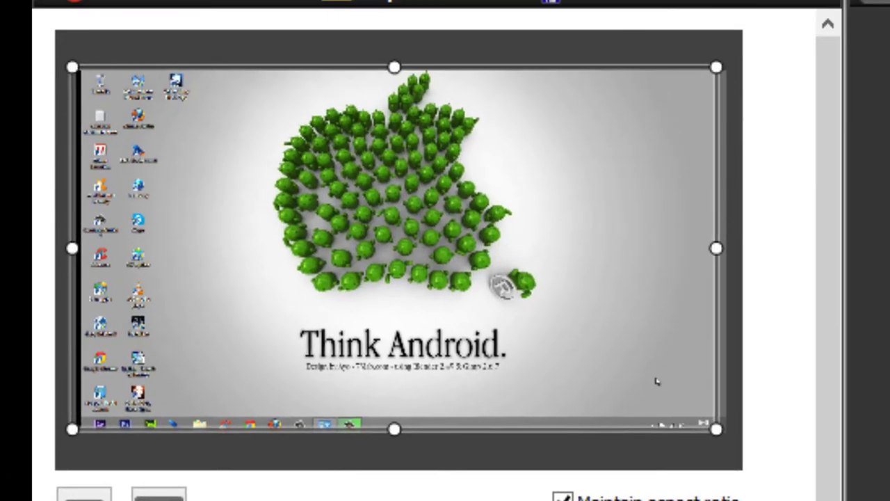
pyautogui.moveTo(431, 236); pyautogui.dragTo(436, 240)
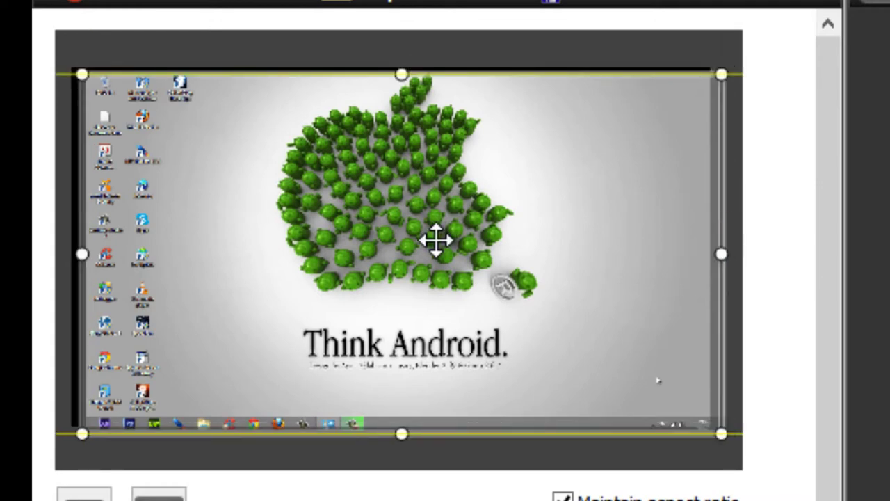
pyautogui.moveTo(436, 240); pyautogui.dragTo(431, 219)
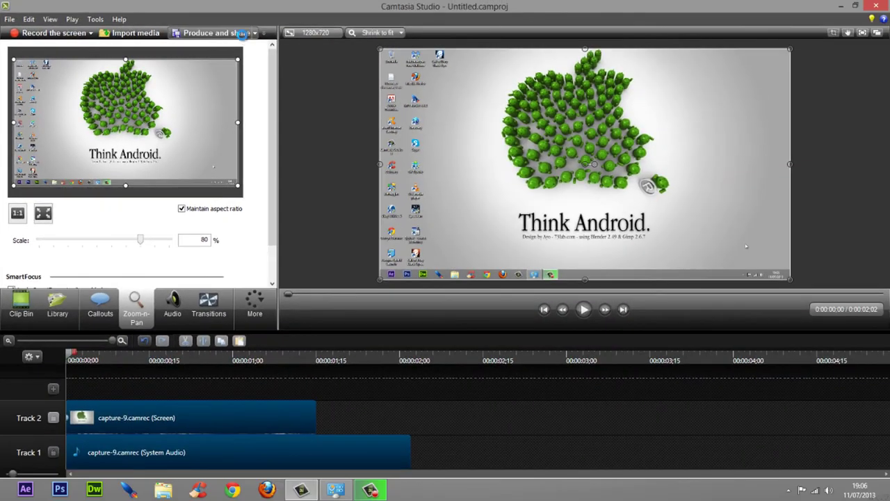
# - Create a new production preset named "Full hd1080p mp4" in the MP4 - Flash / HTML5 Player format and continue to its player options
pyautogui.click(241, 34)
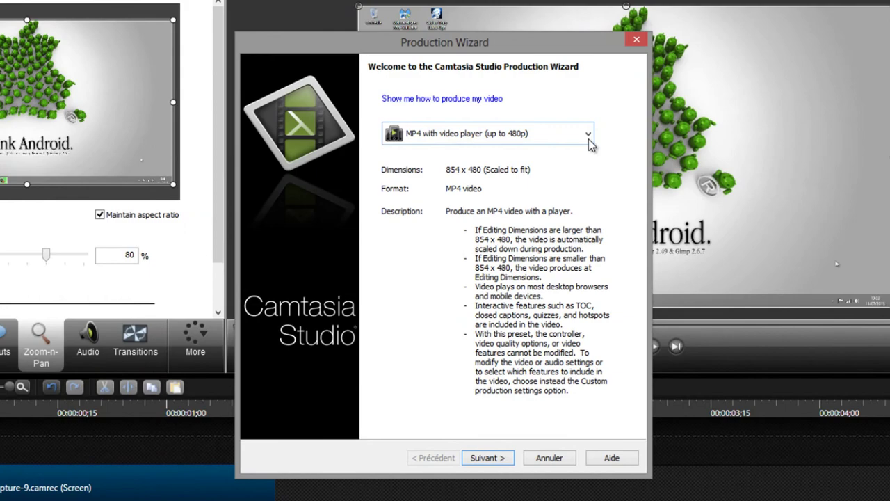
pyautogui.click(588, 137)
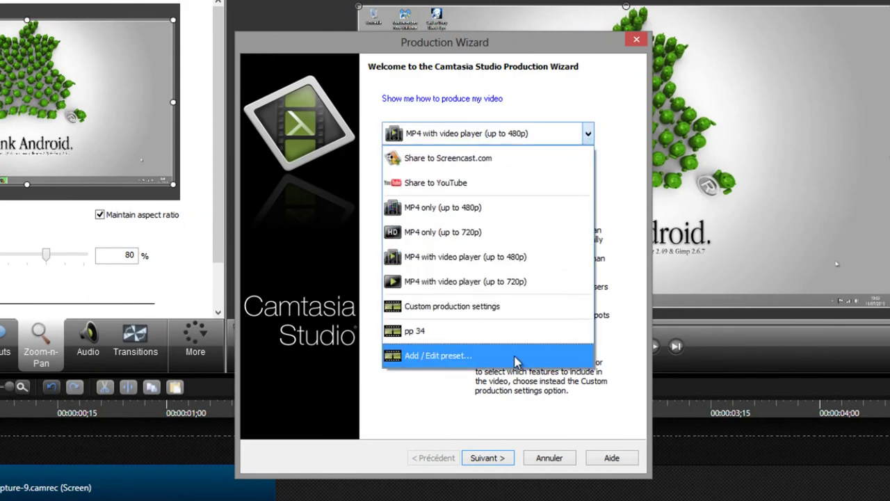
pyautogui.click(515, 355)
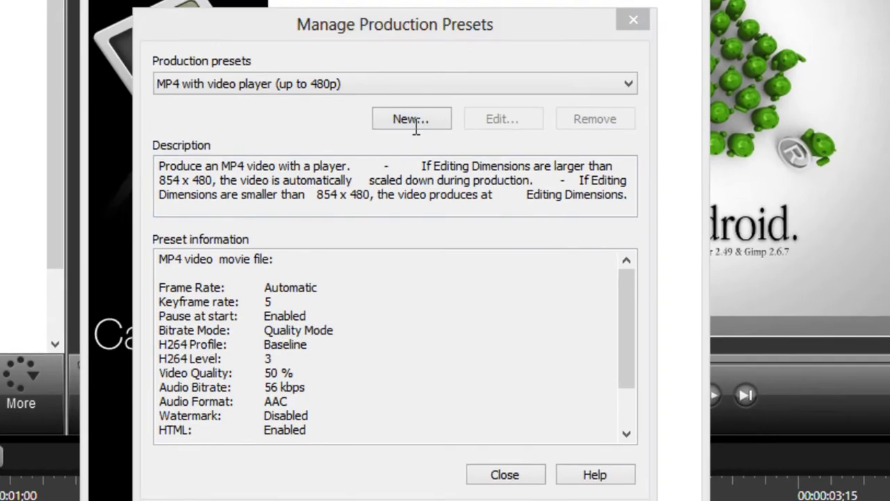
pyautogui.click(429, 139)
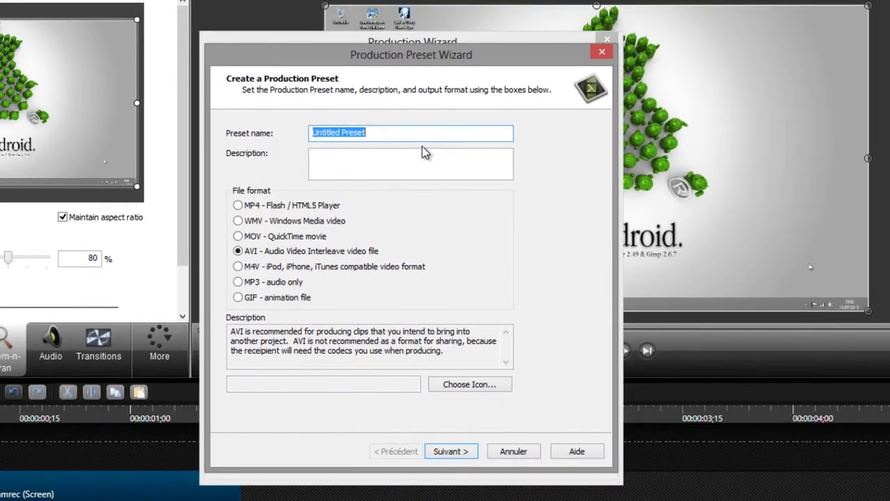
pyautogui.write('F')
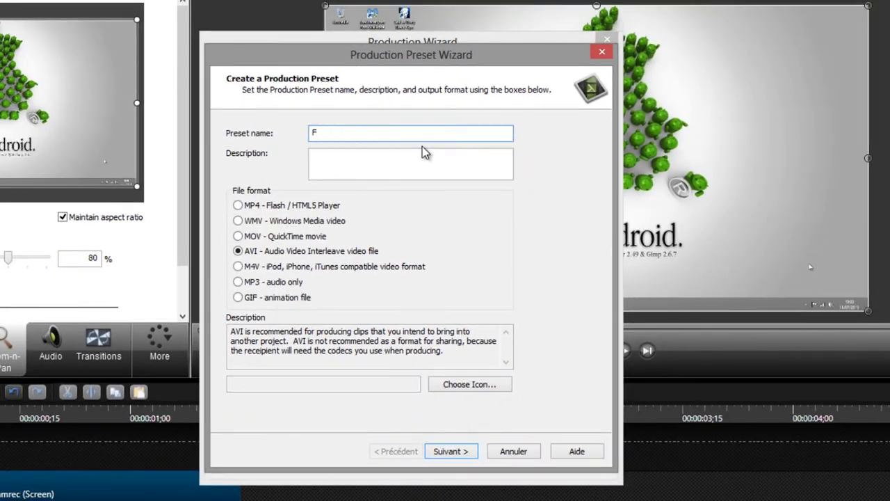
pyautogui.write('ull  hd1080p mp4')
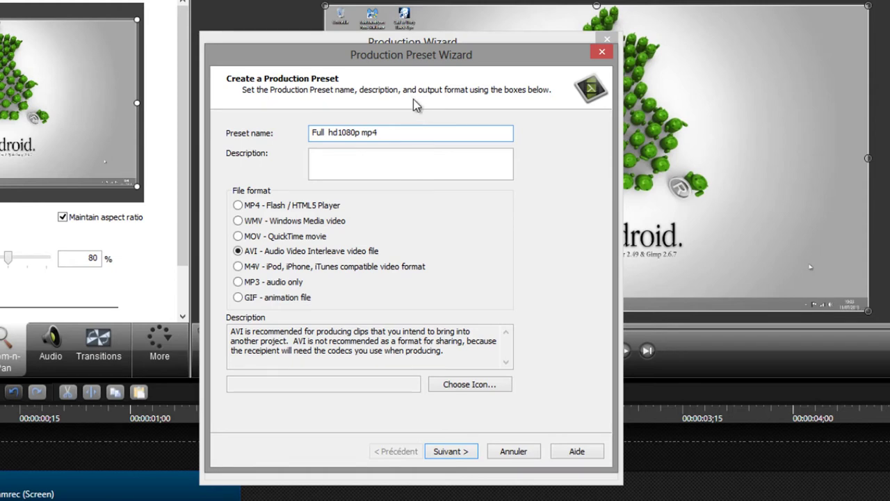
pyautogui.click(238, 205)
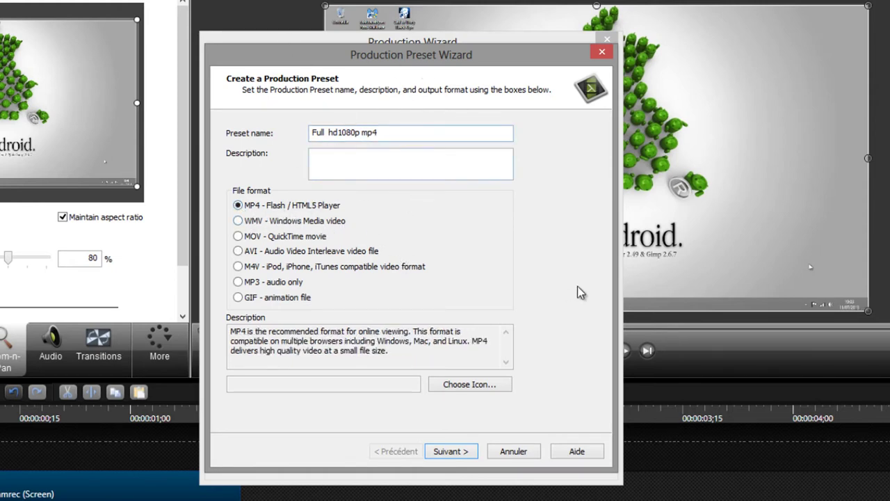
pyautogui.click(452, 452)
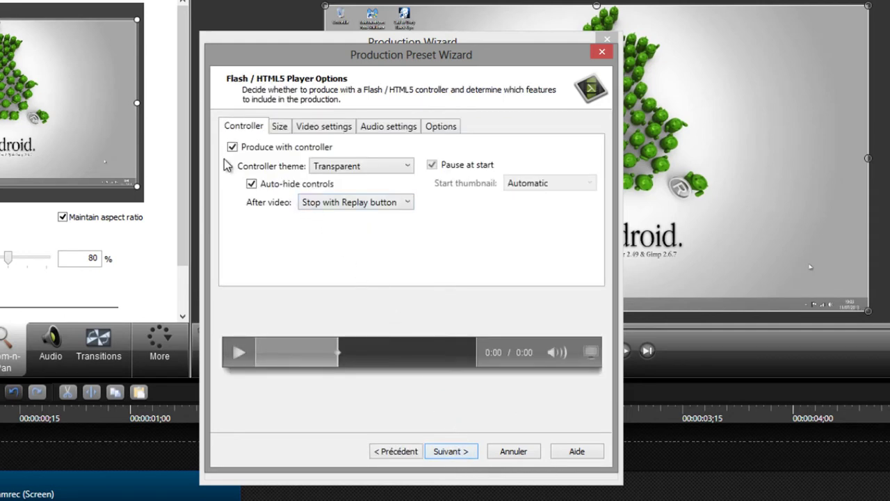
# - Disable producing with a controller, and turn off both editing dimensions and aspect ratio locking for the video size
pyautogui.click(237, 148)
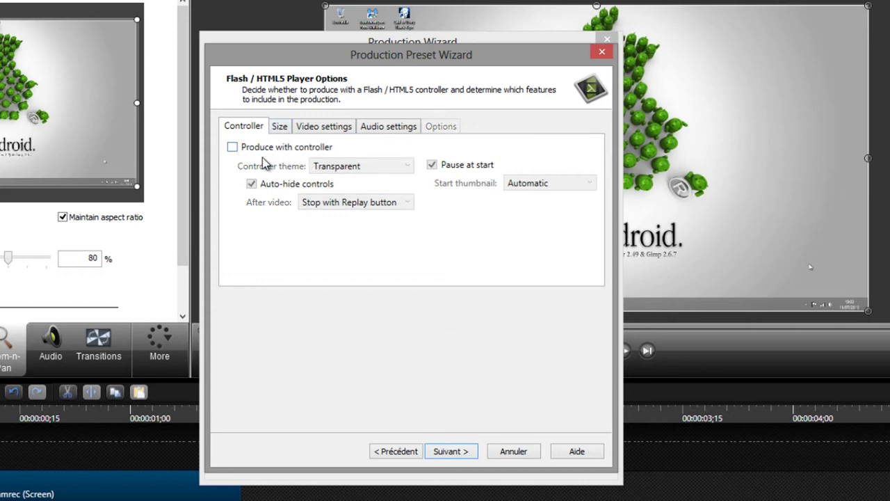
pyautogui.click(284, 131)
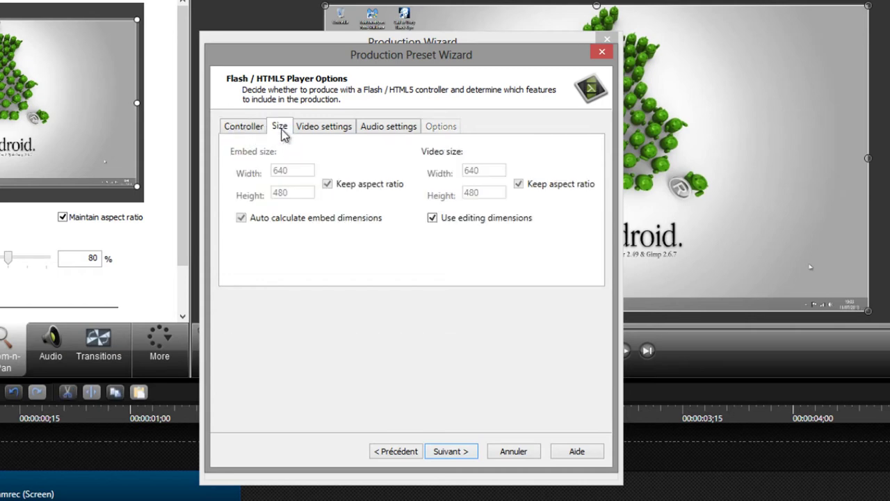
pyautogui.click(432, 218)
pyautogui.click(519, 184)
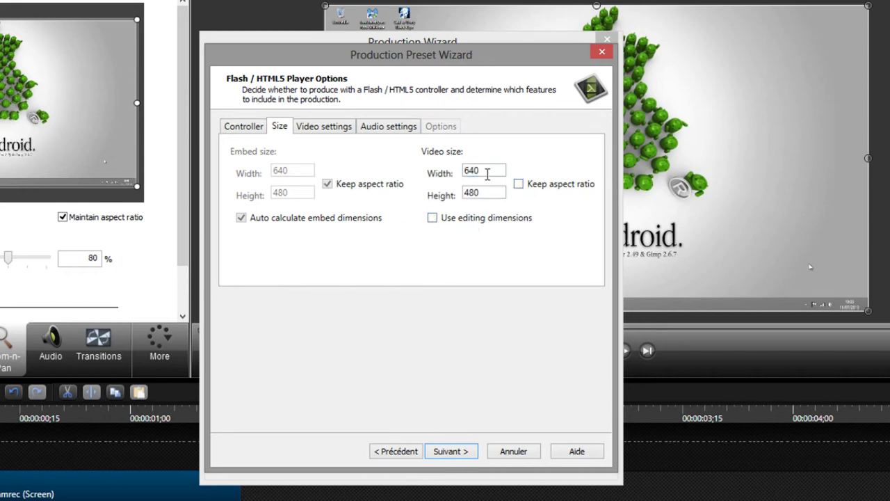
pyautogui.doubleClick(464, 173)
pyautogui.press('BackSpace')
pyautogui.write('1080')
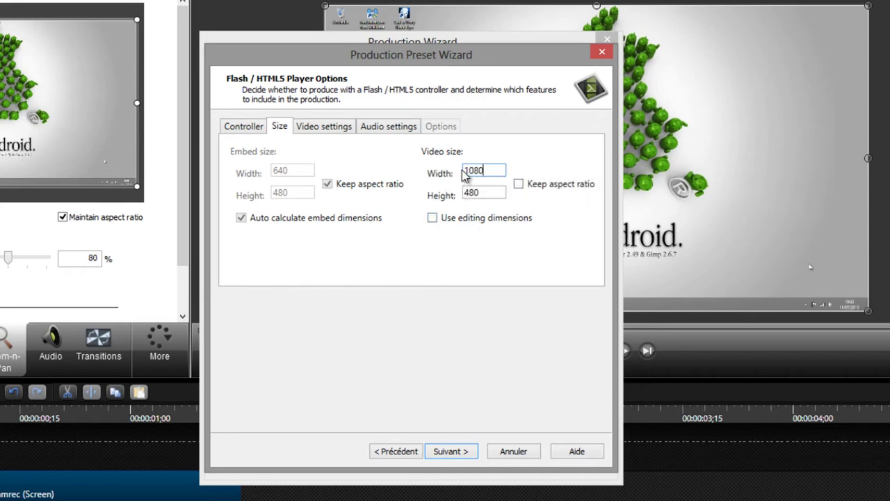
pyautogui.press('Tab')
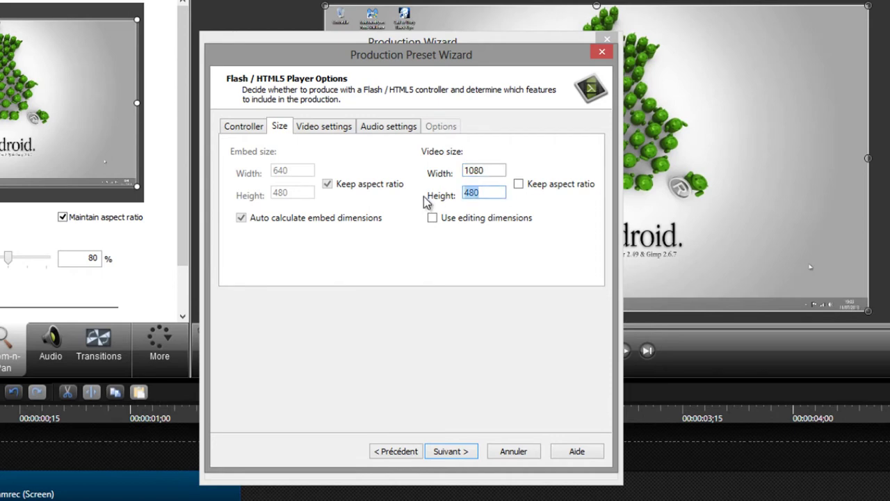
# - Set the preset's video size to a width of 1920 and a height of 1080
pyautogui.doubleClick(495, 172)
pyautogui.write('1')
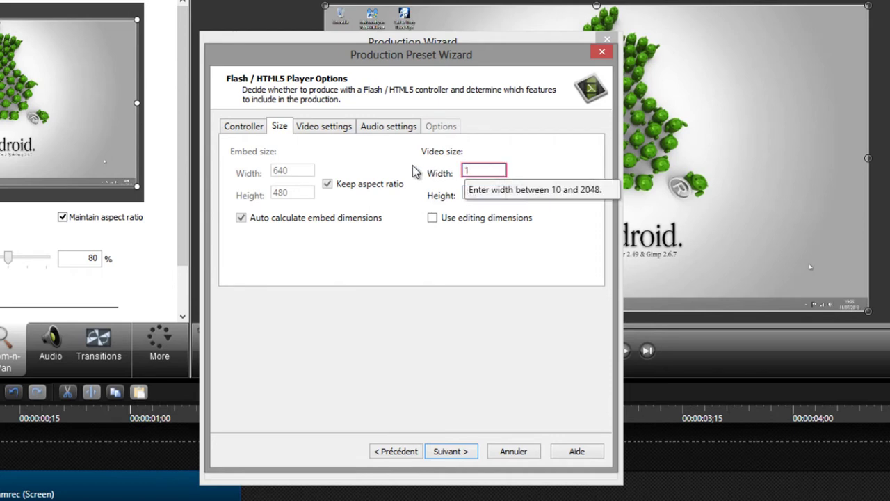
pyautogui.write('920')
pyautogui.doubleClick(493, 192)
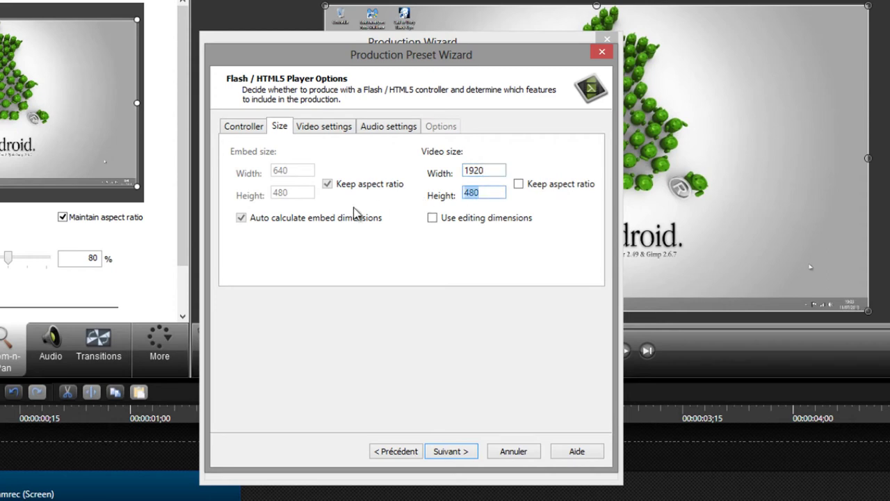
pyautogui.write('1080')
# - Set the preset's video frame rate to 30 and its keyframe interval to every 3 seconds
pyautogui.click(327, 129)
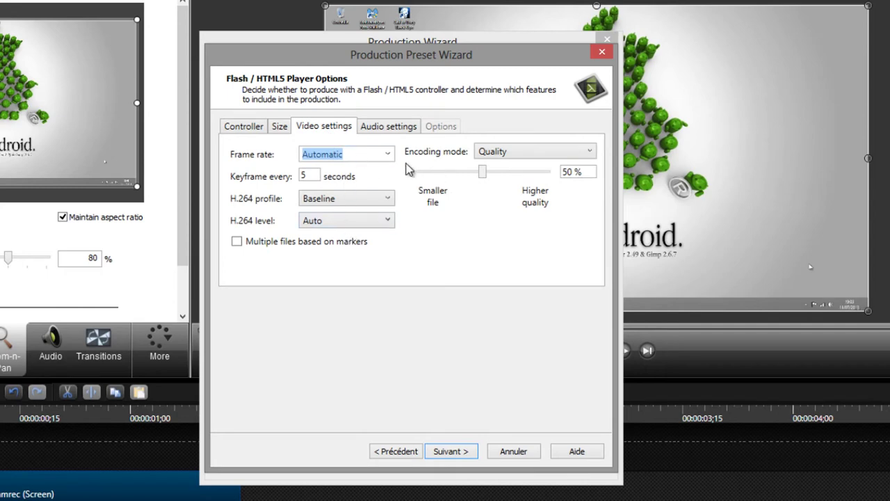
pyautogui.click(388, 154)
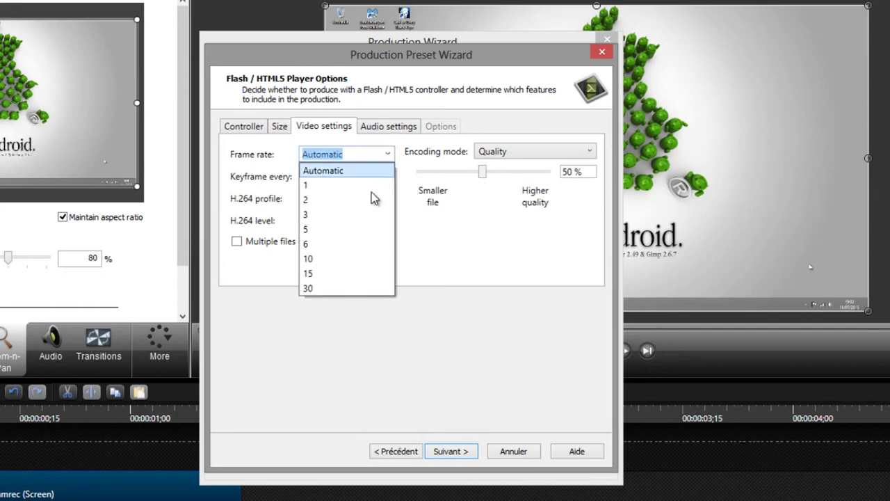
pyautogui.click(354, 288)
pyautogui.click(314, 176)
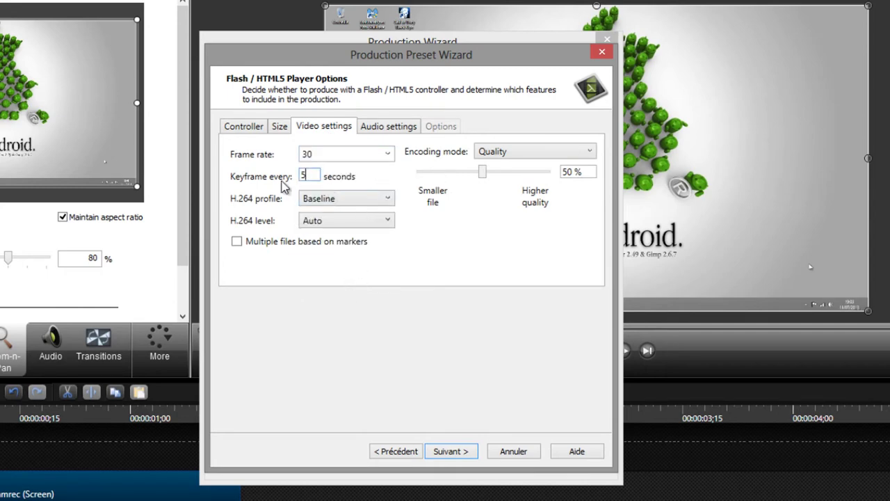
pyautogui.doubleClick(317, 179)
pyautogui.write('3')
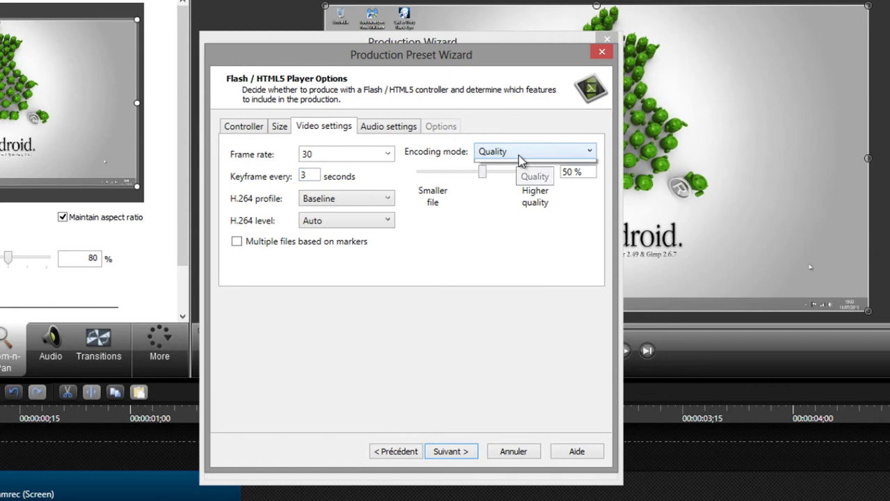
# - Keep the encoding mode on Quality and raise the video quality to the higher-quality end of its range
pyautogui.click(521, 153)
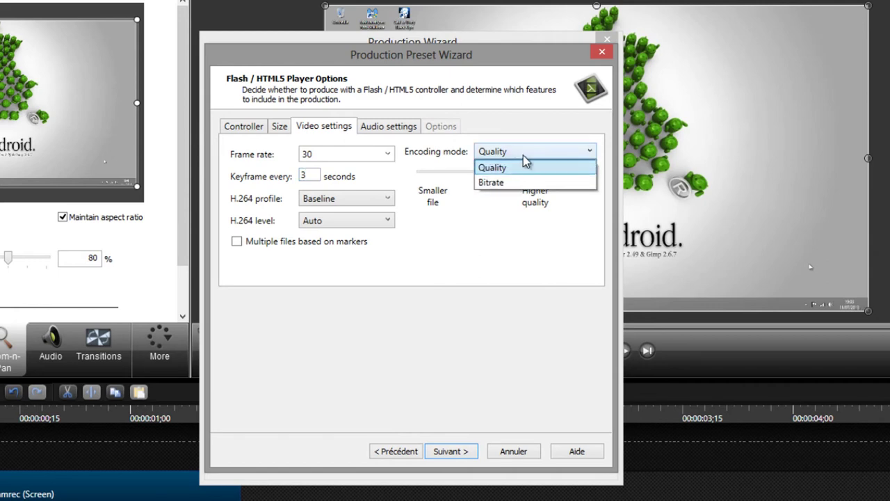
pyautogui.click(524, 155)
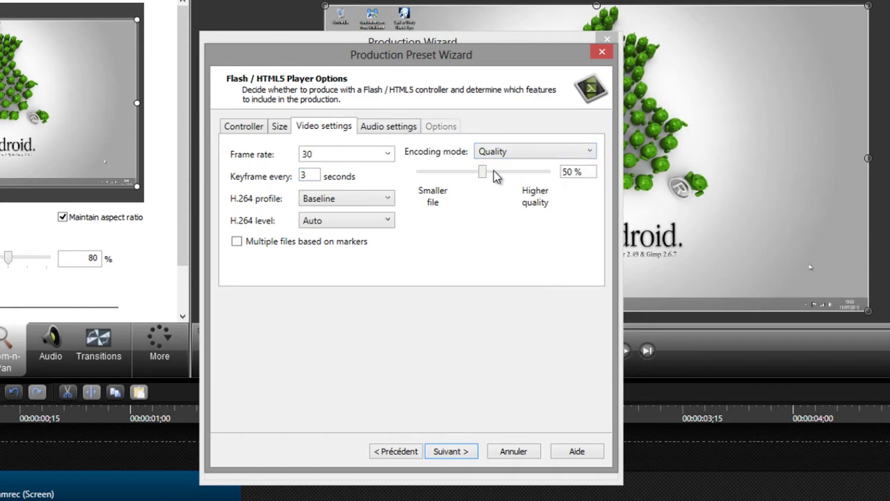
pyautogui.moveTo(494, 172); pyautogui.dragTo(568, 171)
# - Set the preset's audio bit rate to 192 kbps and continue to the video options
pyautogui.click(384, 129)
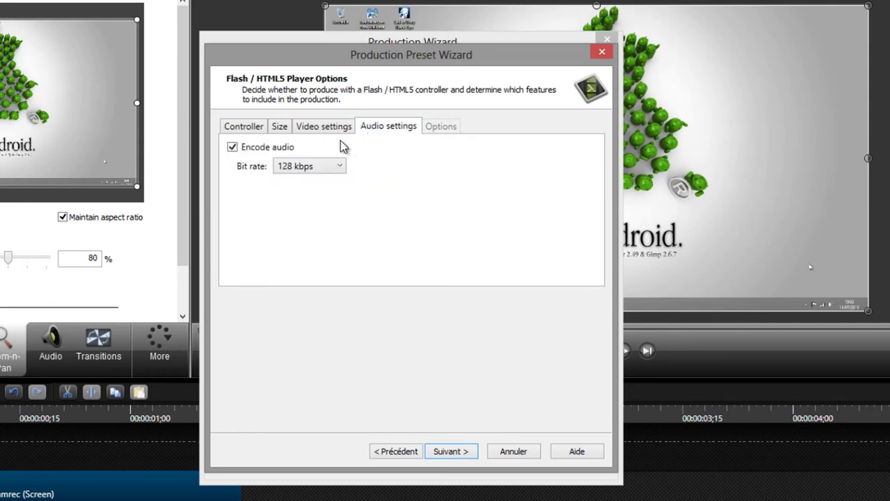
pyautogui.click(310, 167)
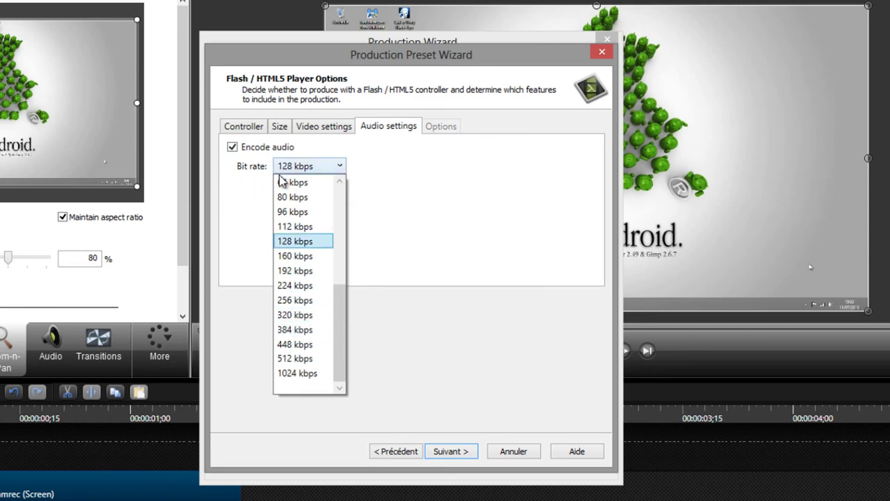
pyautogui.click(309, 285)
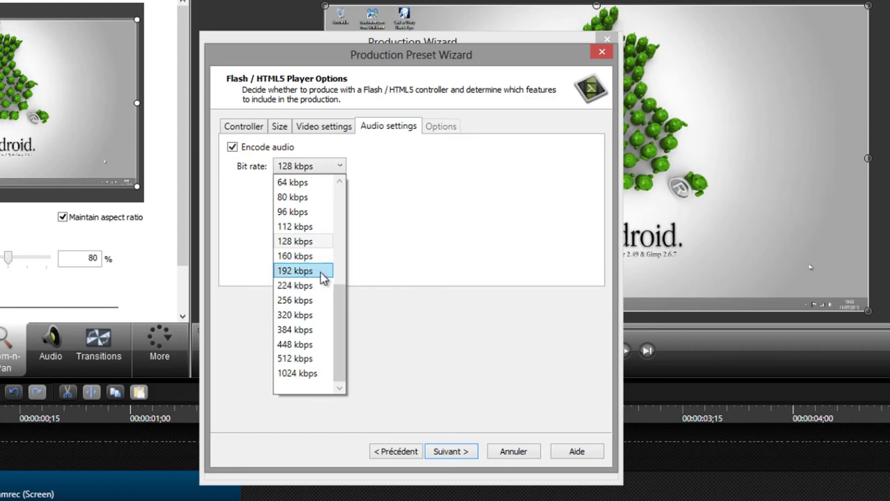
pyautogui.click(321, 278)
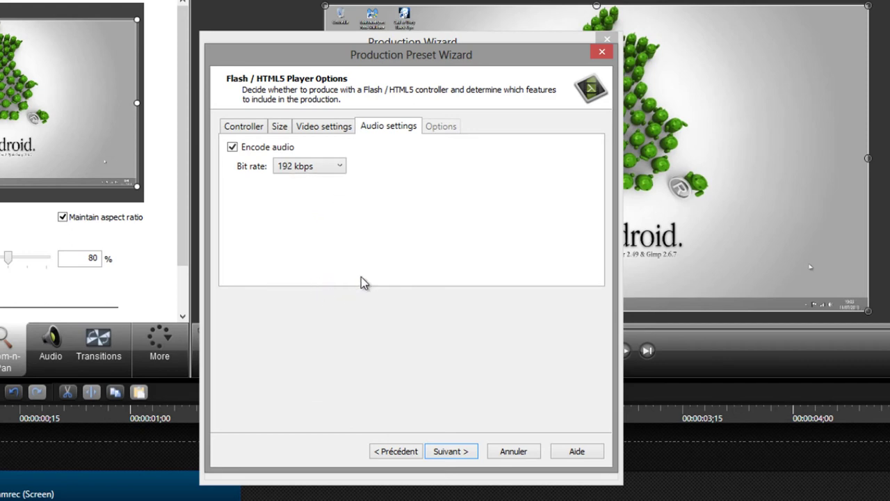
pyautogui.click(455, 460)
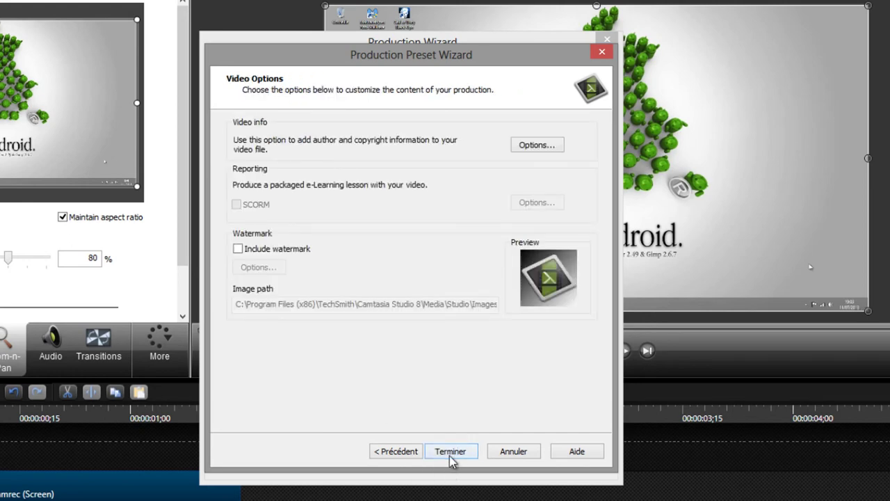
# - Include a watermark in the preset, view its watermark options and dismiss them without changes
pyautogui.click(237, 249)
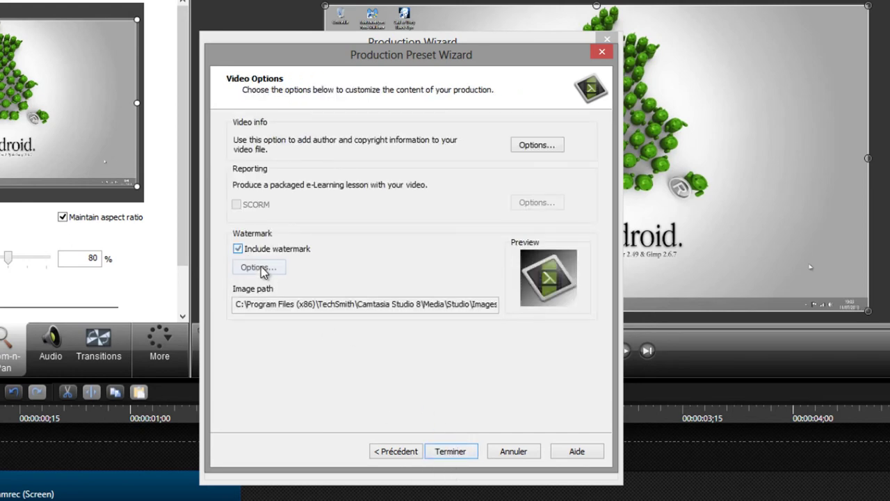
pyautogui.click(262, 269)
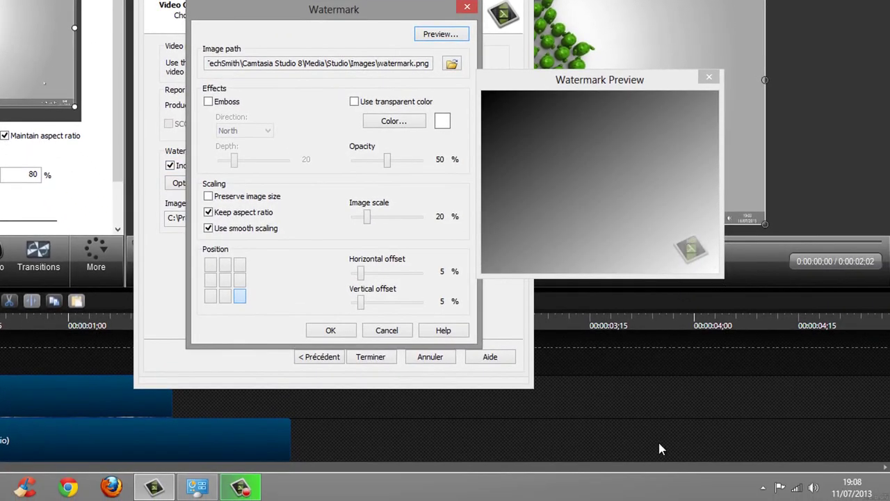
pyautogui.click(393, 336)
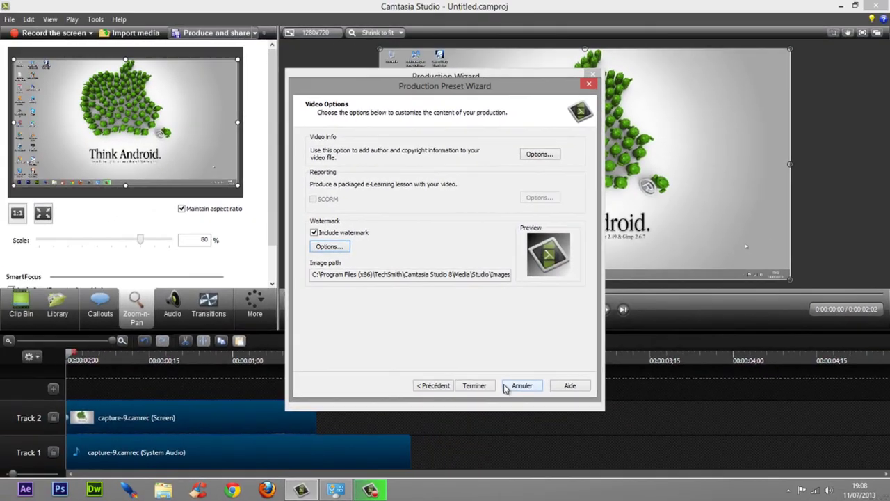
# - Cancel the new production preset and close both the preset manager and the Production Wizard
pyautogui.click(506, 388)
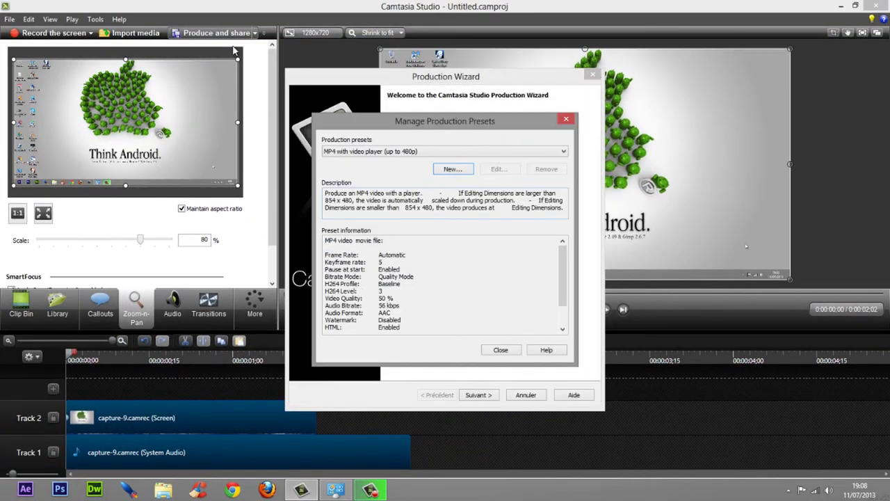
pyautogui.click(500, 350)
pyautogui.click(527, 395)
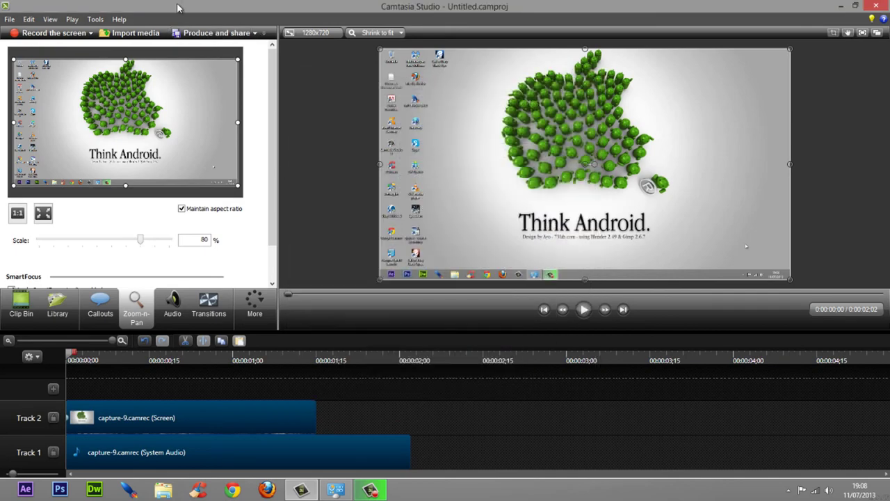
# - Reopen the Production Wizard to look through the available production presets, and cancel it without producing the video
pyautogui.click(256, 34)
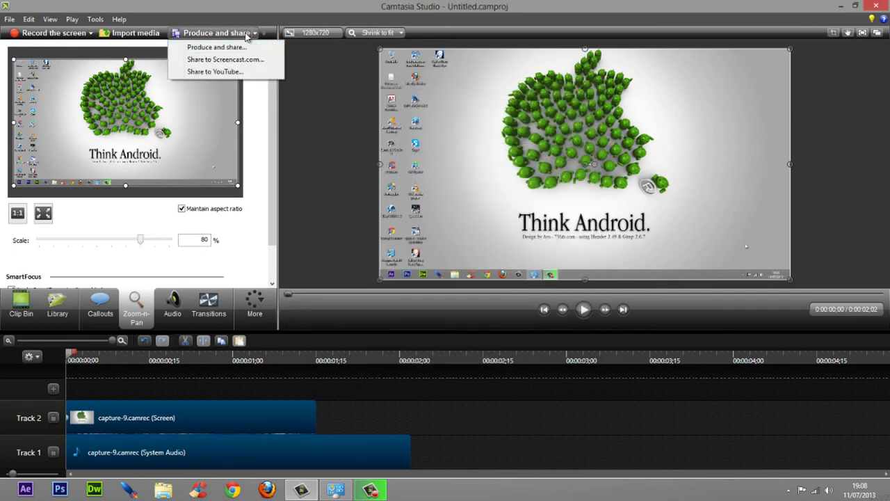
pyautogui.click(255, 42)
pyautogui.click(242, 41)
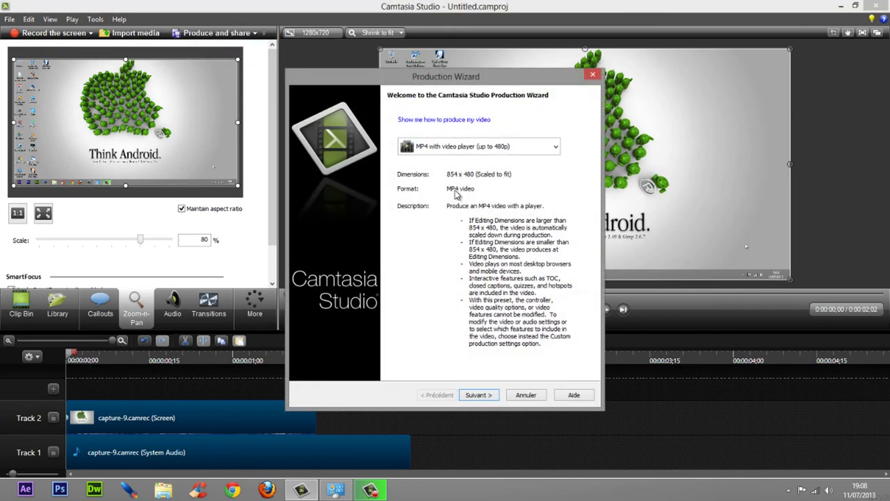
pyautogui.click(529, 149)
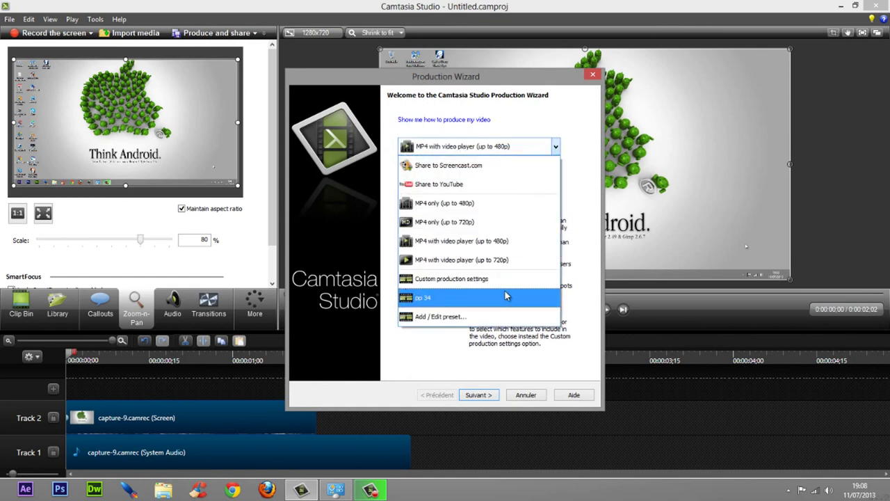
pyautogui.click(457, 363)
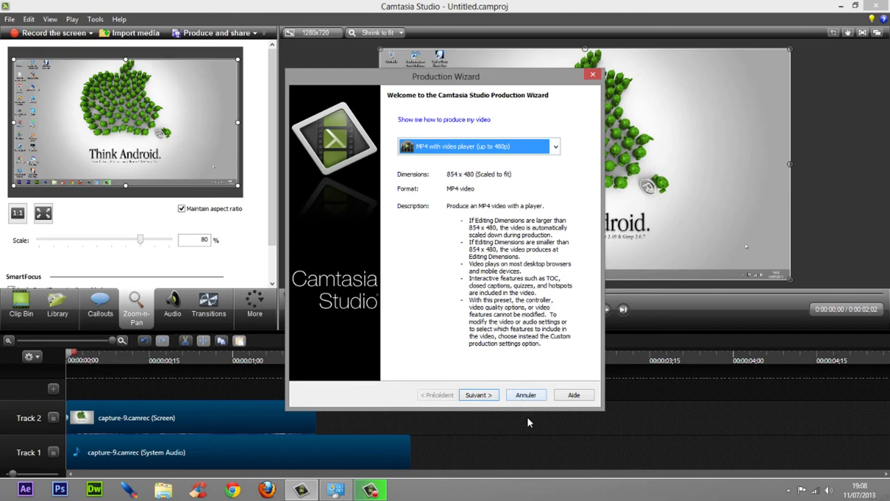
pyautogui.click(525, 395)
pyautogui.click(371, 490)
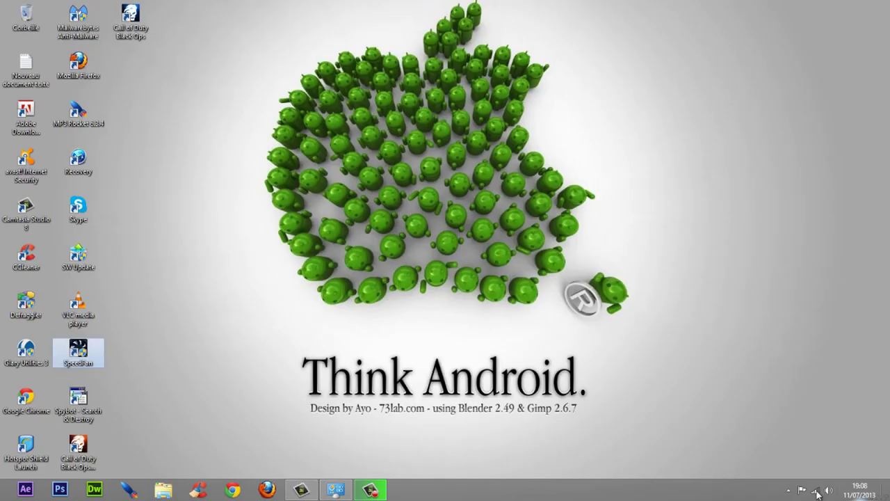